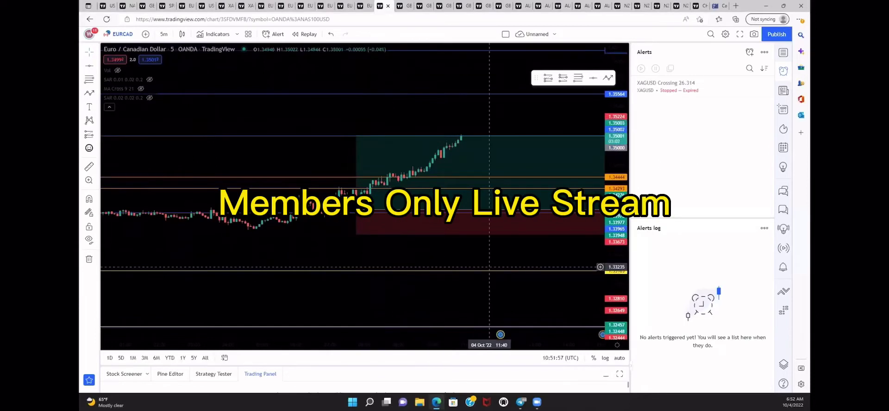
Open the Windows search panel, dismiss it and return to the chart
left_click(370, 402)
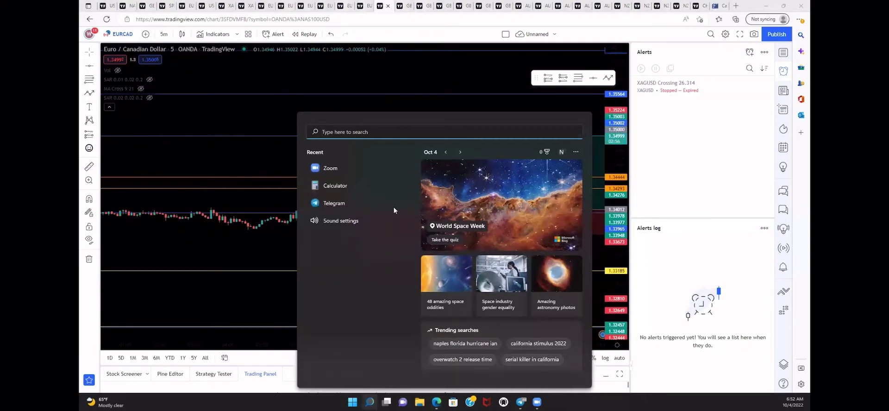
left_click(432, 110)
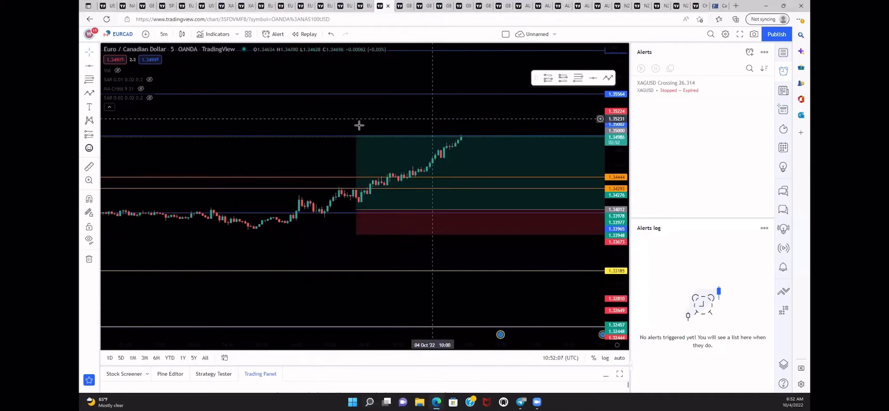
scroll(359, 126, "right", 3)
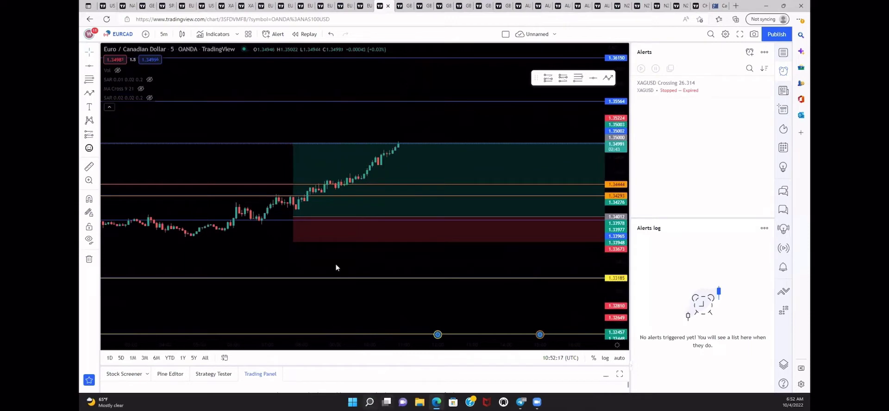
Launch Calculator by searching 'cal' and enter the 500 starting balance
key("super+s")
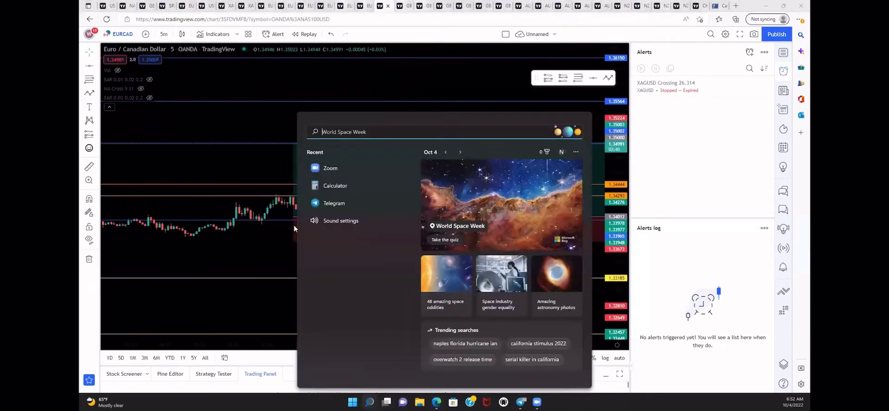
type("cal")
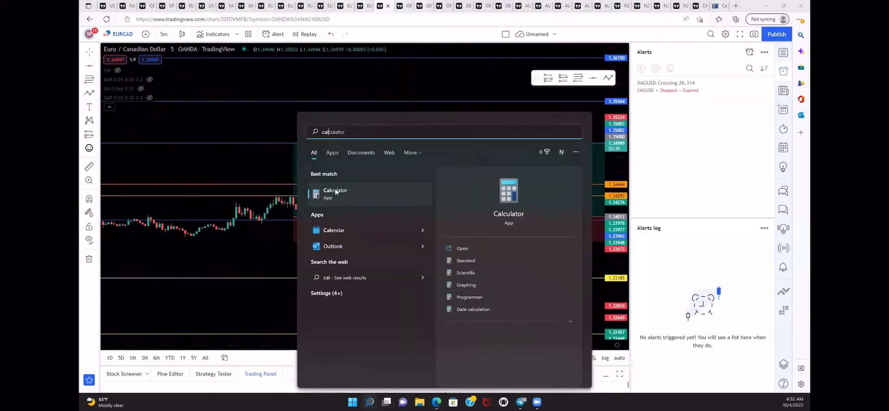
left_click(336, 192)
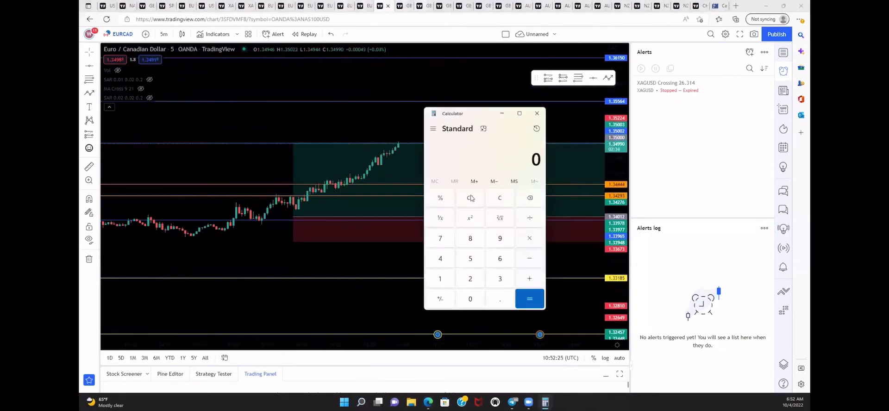
left_click(471, 258)
double_click(472, 298)
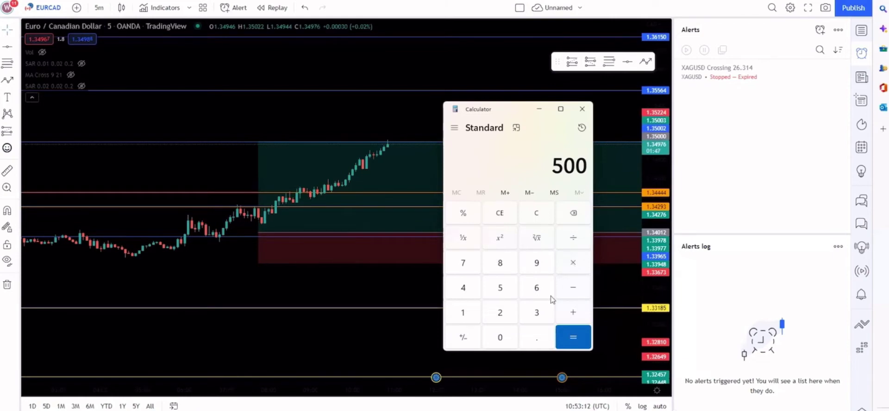
Multiply 500 by 0.10 to get the 50 daily gain, then clear the entry
key("asterisk")
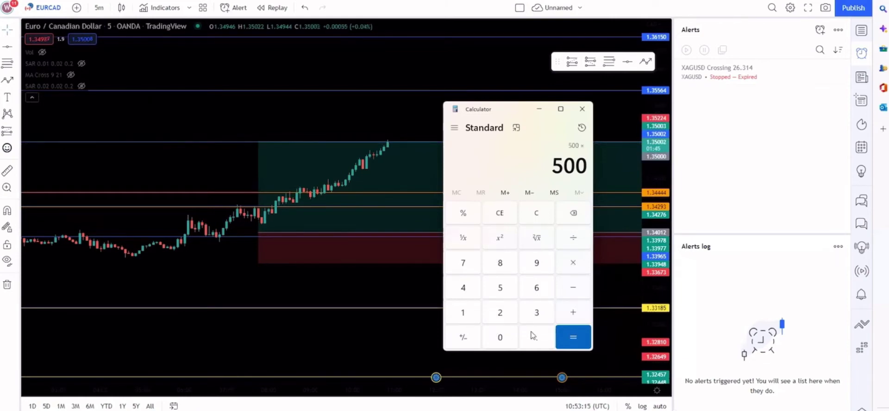
type("0.1")
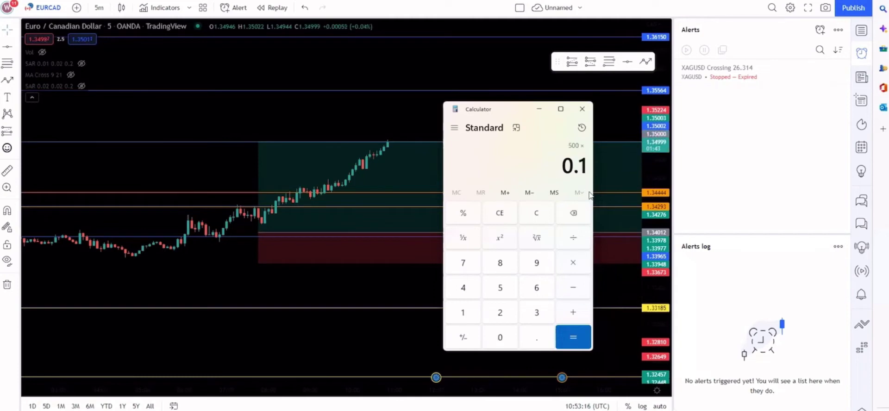
type("0")
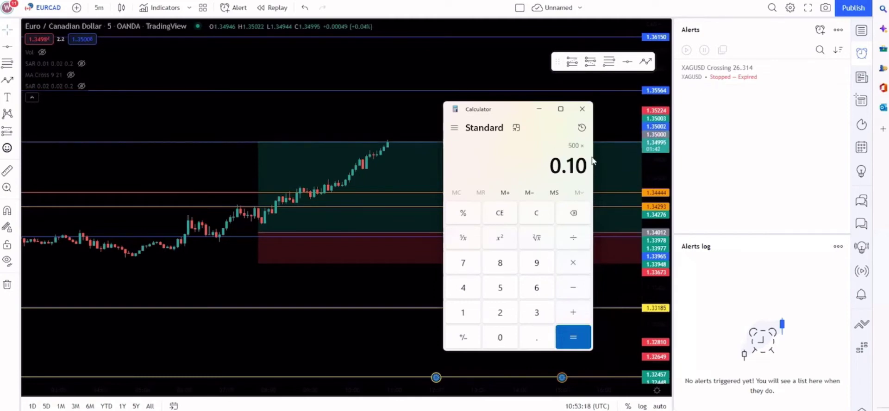
left_click(584, 339)
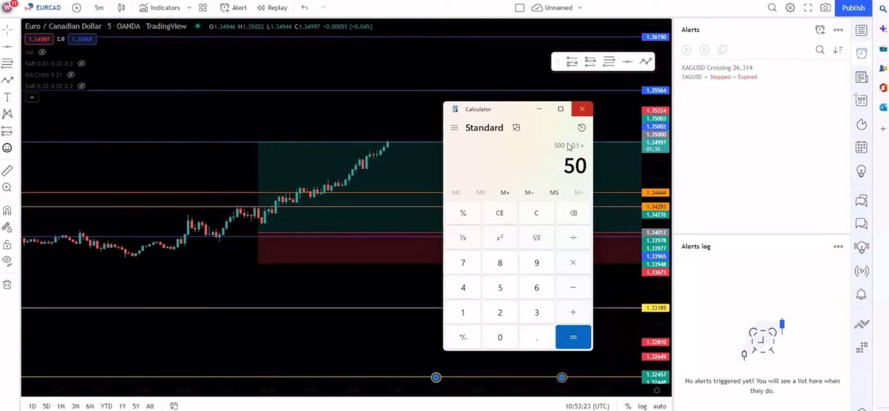
left_click(500, 213)
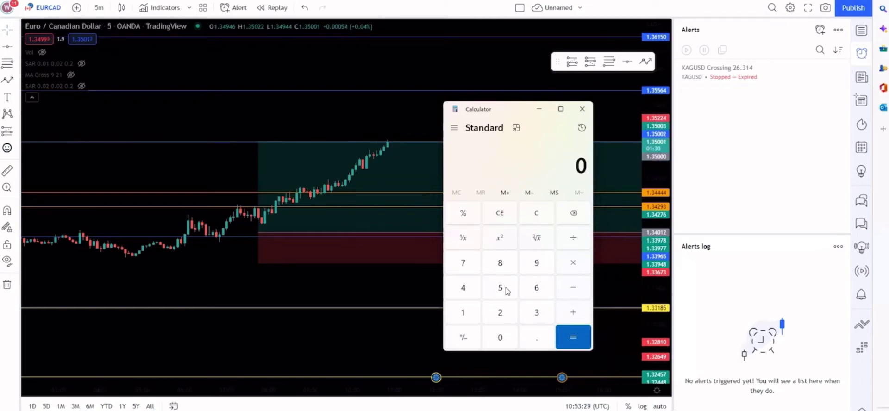
Multiply the 50 daily gain by 5 days for 250
left_click(506, 291)
left_click(508, 331)
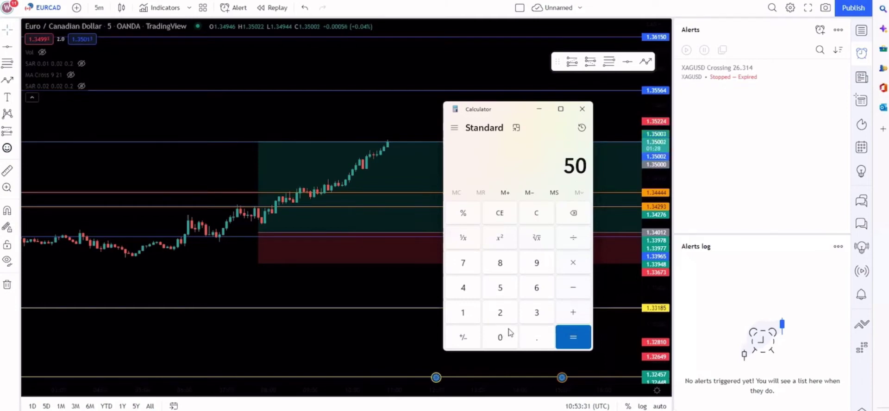
left_click(574, 263)
left_click(505, 291)
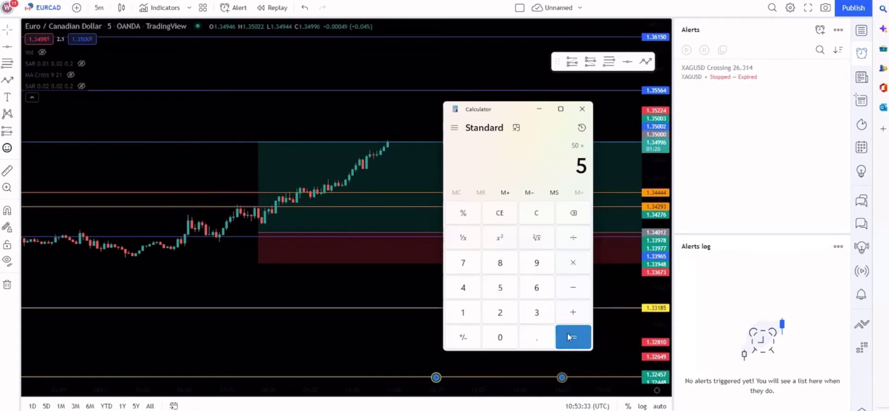
left_click(570, 334)
Add the 500 balance to 250, giving 750
left_click(575, 314)
left_click(508, 288)
left_click(499, 334)
key("0")
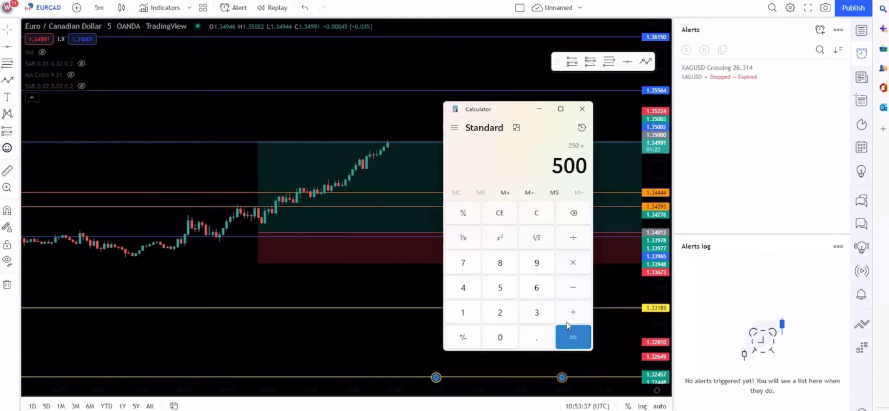
key("Return")
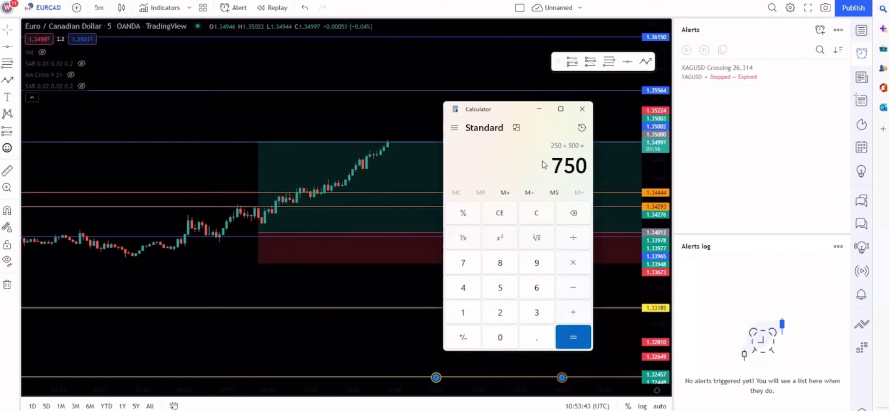
Take 10% of 750 (75) and multiply it by 5 days for 375
left_click(573, 263)
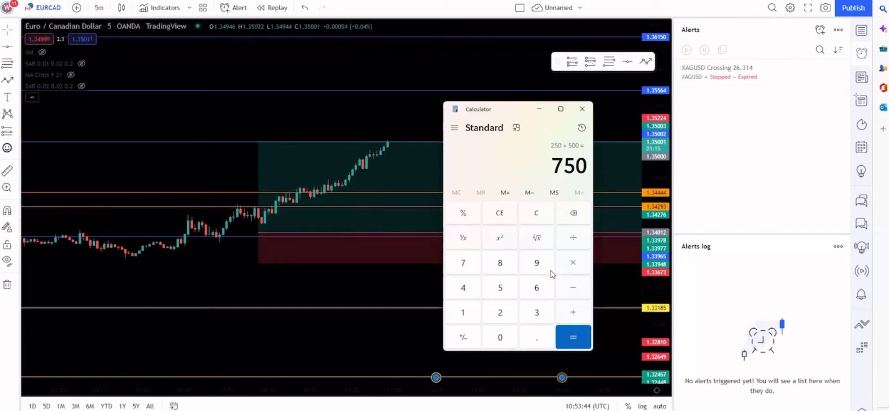
left_click(500, 338)
type("10")
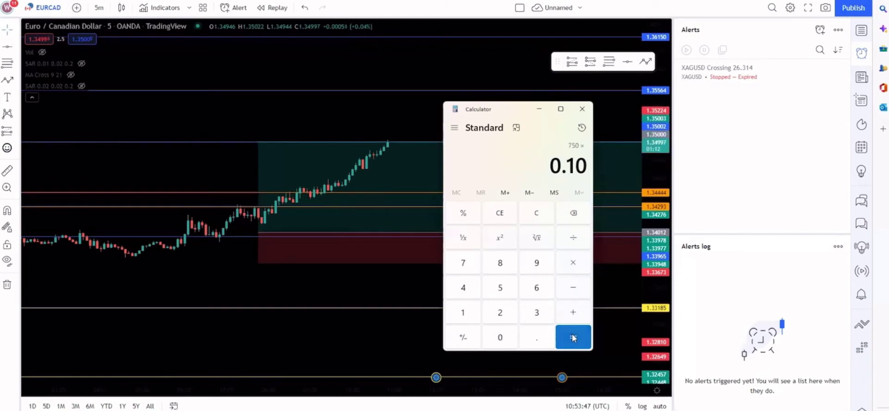
left_click(573, 338)
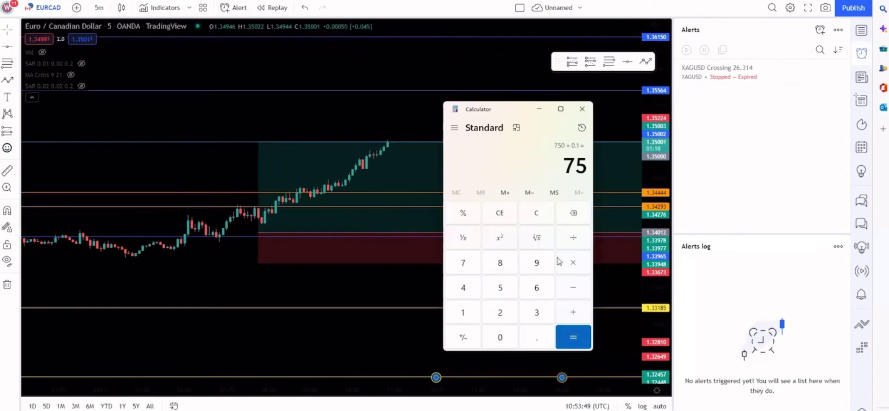
left_click(569, 275)
left_click(501, 288)
left_click(565, 331)
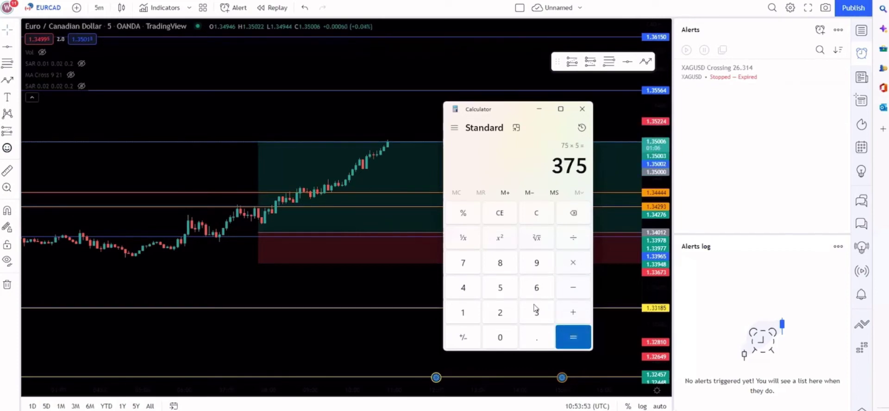
Add the 750 balance to 375, giving 1,125
left_click(571, 316)
left_click(463, 262)
left_click(500, 288)
left_click(500, 338)
left_click(566, 333)
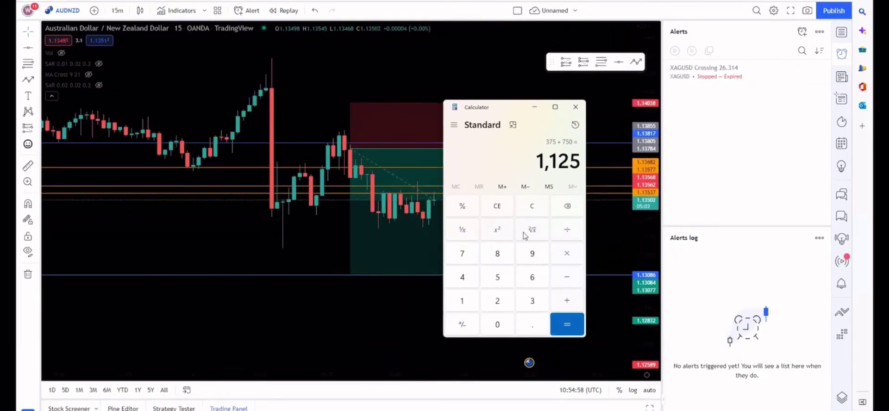
Take 10% of 1,125 (112.5) and multiply it by 5 days for 562.5
left_click(574, 256)
left_click(527, 321)
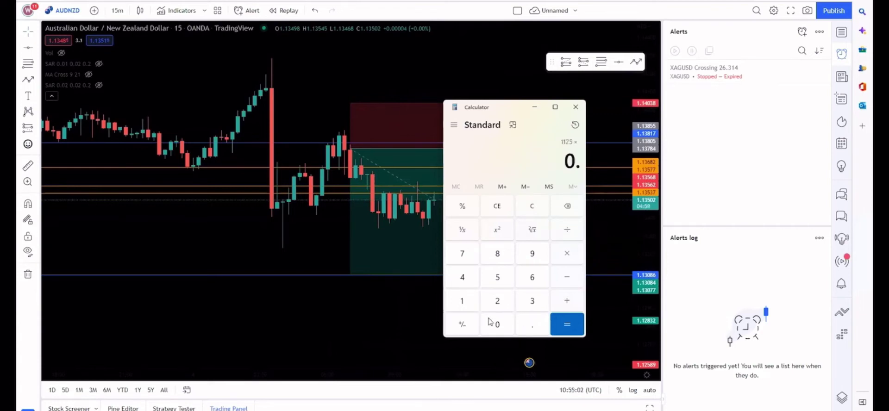
type("10")
key("Return")
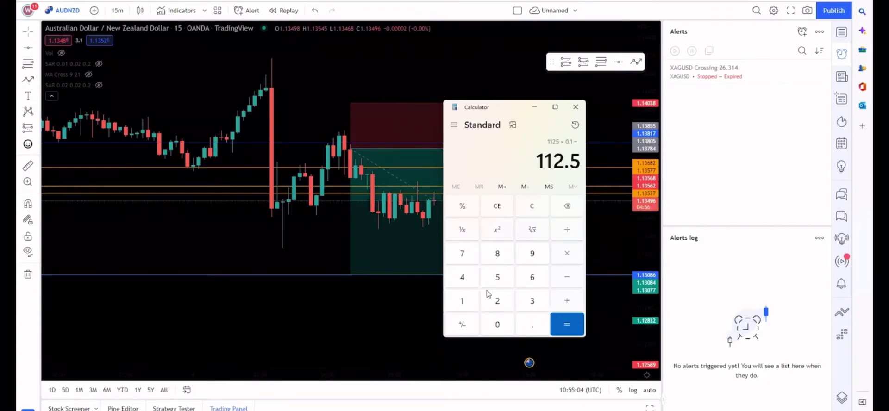
left_click(574, 257)
left_click(499, 279)
left_click(560, 321)
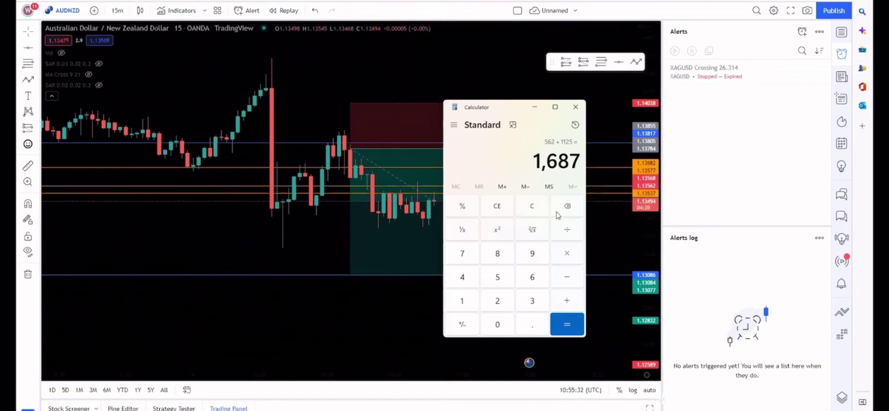
Take 10% of 1687 (168.7) and multiply it by 5 for 843.5
left_click(567, 253)
left_click(497, 317)
left_click(522, 324)
left_click(469, 306)
left_click(498, 322)
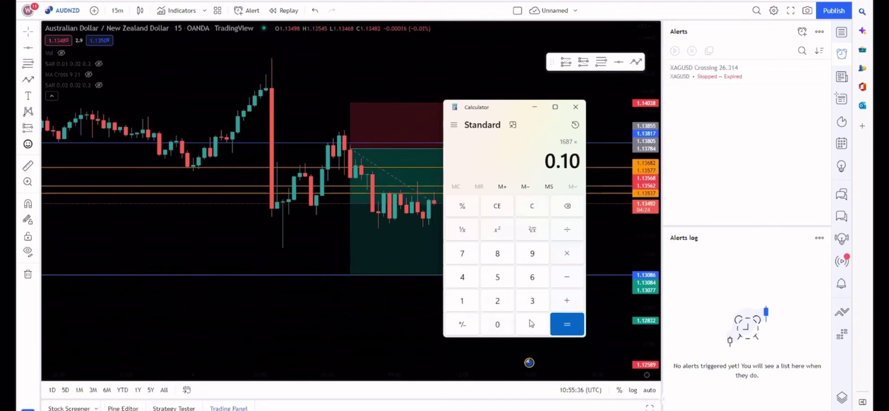
left_click(577, 321)
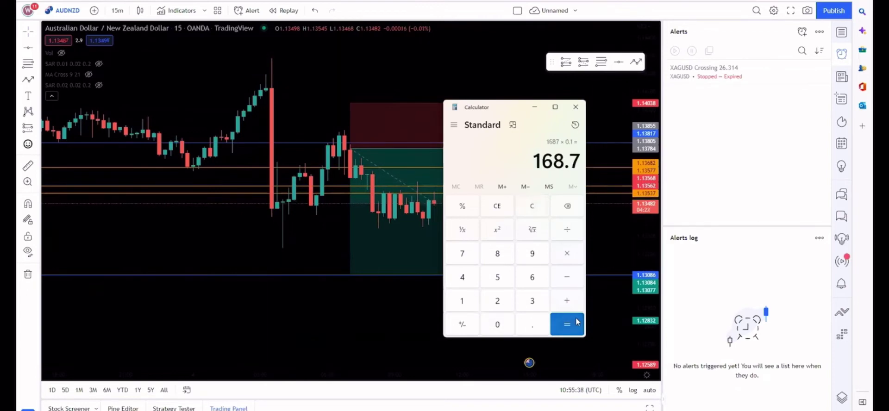
left_click(567, 257)
left_click(497, 277)
left_click(569, 323)
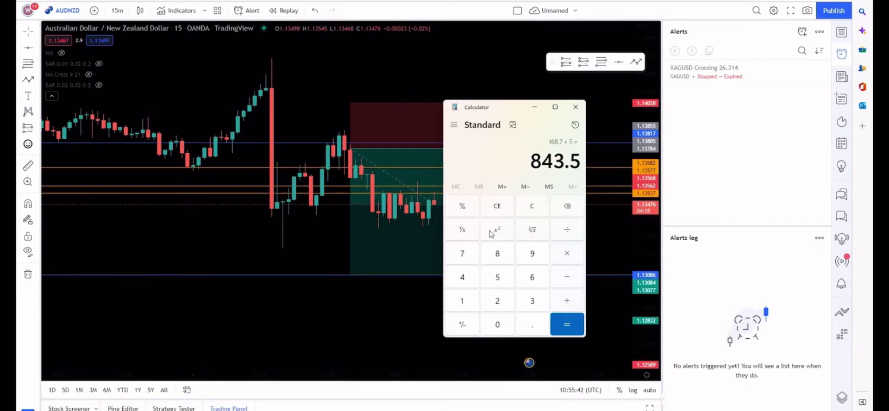
Add 1670 to 843.5, giving 2,513.5
left_click(566, 302)
left_click(464, 301)
left_click(522, 277)
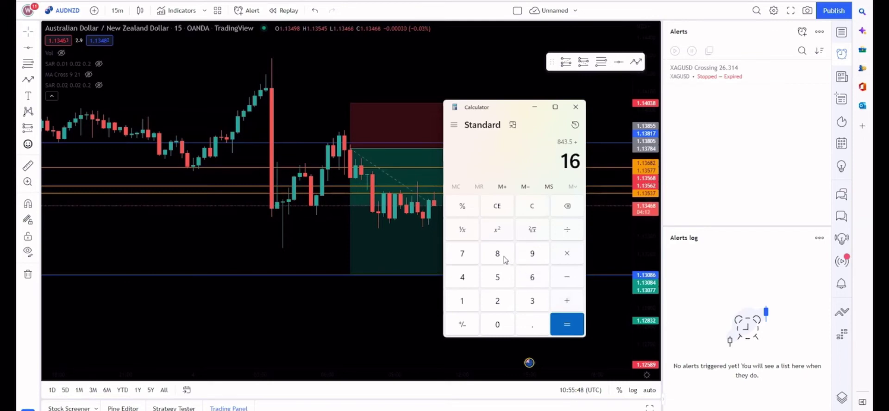
left_click(473, 256)
key("0")
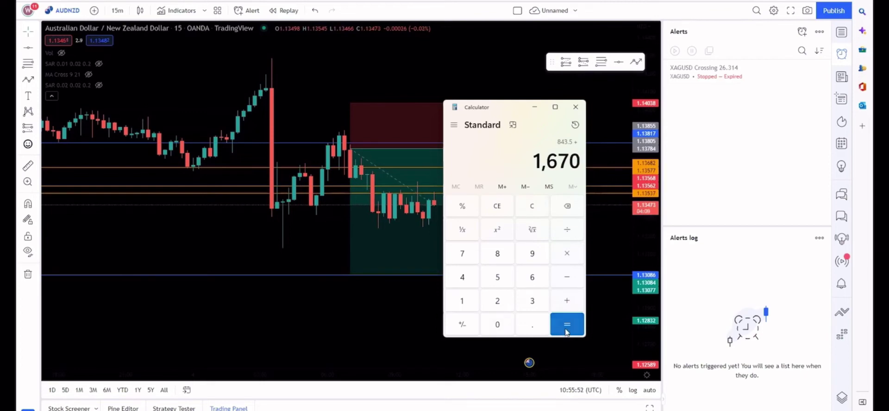
left_click(567, 333)
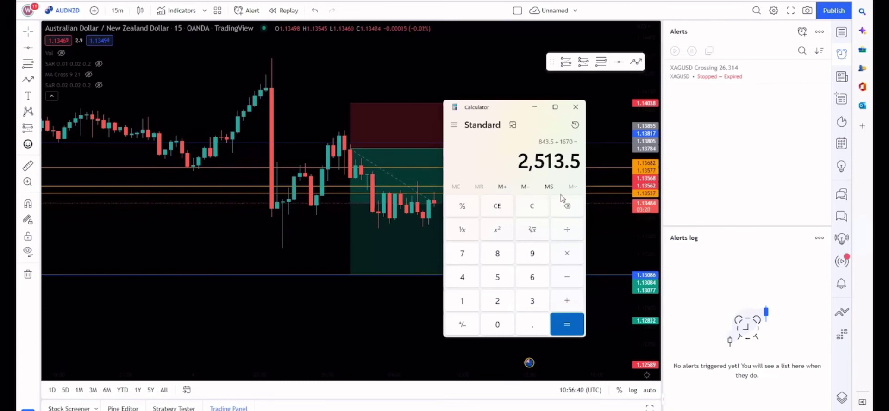
Take 10% of 2,513.5 (251.35) and multiply it by 5 for 1,256.75
left_click(573, 257)
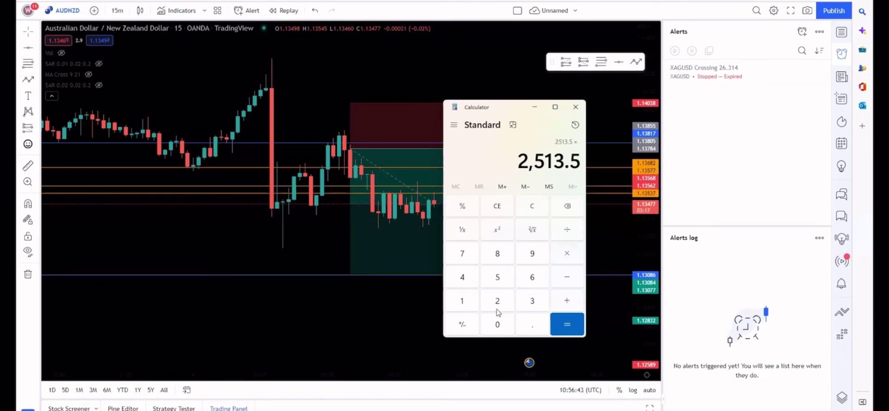
type(".")
left_click(462, 301)
left_click(497, 324)
left_click(567, 324)
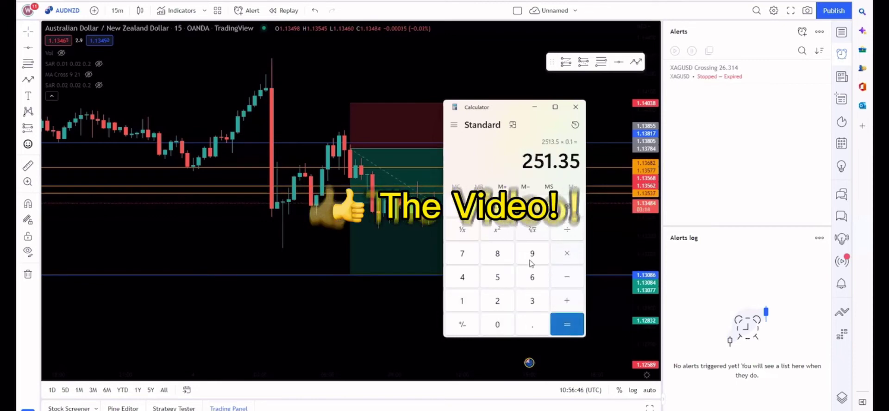
left_click(569, 257)
left_click(500, 278)
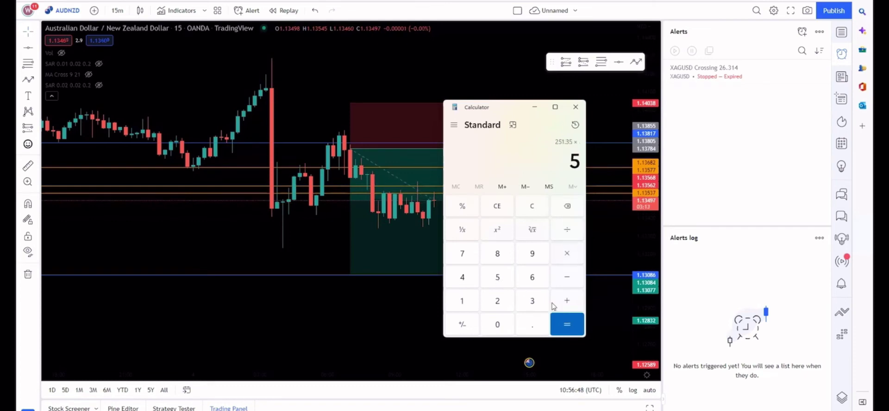
left_click(568, 324)
Add 2513 to 1,256.75, giving 3,769.75
left_click(567, 301)
left_click(498, 306)
left_click(494, 280)
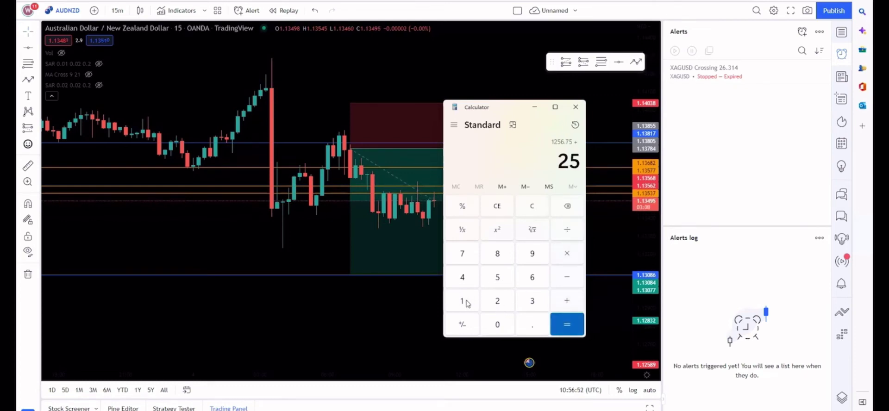
left_click(474, 302)
left_click(535, 304)
left_click(568, 324)
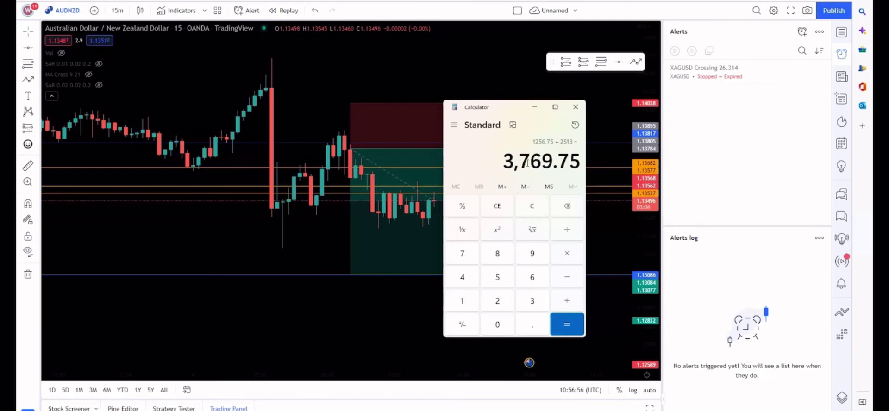
Multiply 3,769.75 by 0.10 to get 376.975
left_click(566, 254)
left_click(532, 324)
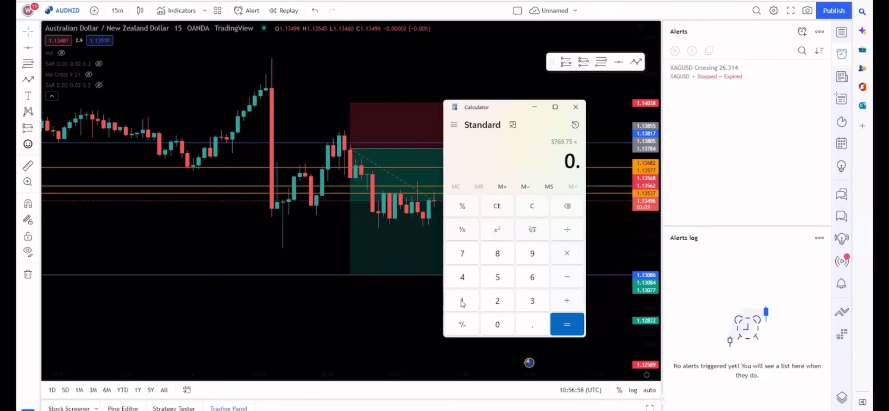
left_click(474, 309)
left_click(498, 325)
left_click(567, 324)
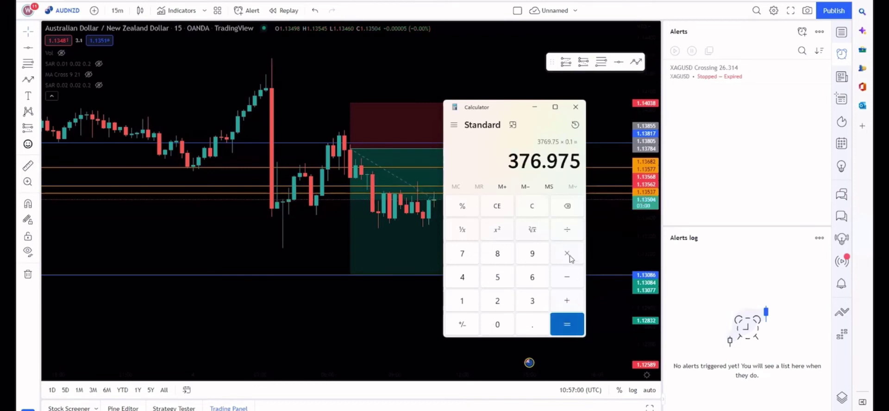
Multiply 376.975 by 5 (1,884.875) and add 3700, giving 5,584.875
left_click(567, 254)
left_click(498, 278)
left_click(567, 324)
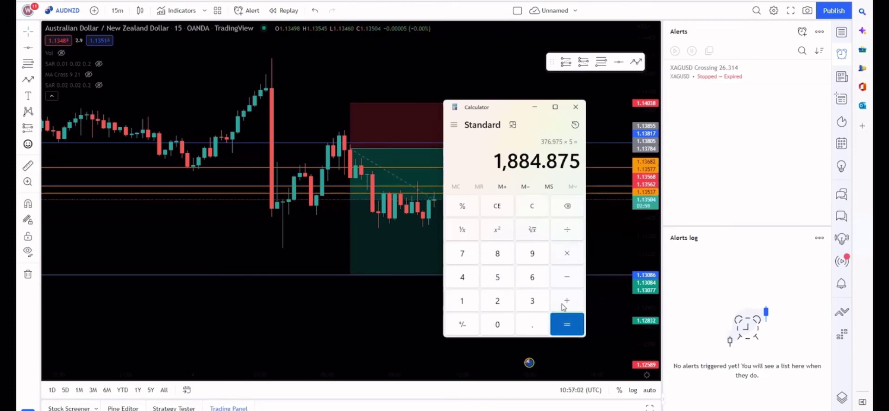
left_click(566, 304)
left_click(531, 301)
left_click(462, 254)
left_click(498, 324)
left_click(498, 325)
left_click(562, 318)
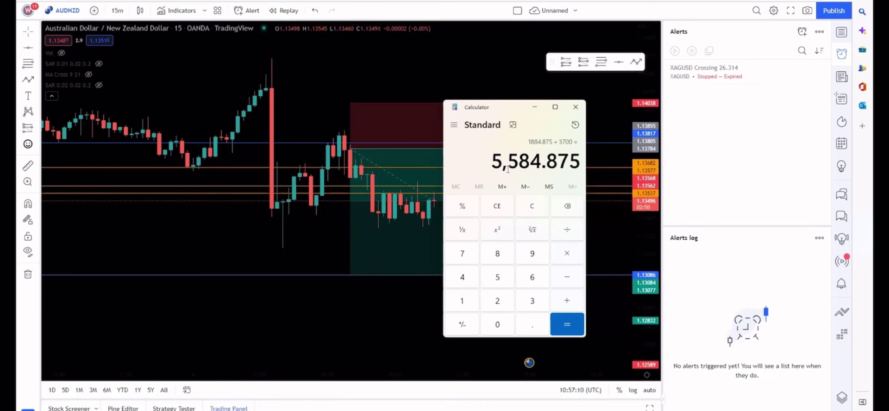
Enter 5,584.875 × 0.1 to prepare its ten percent
left_click_drag(511, 160, 541, 160)
left_click(530, 160)
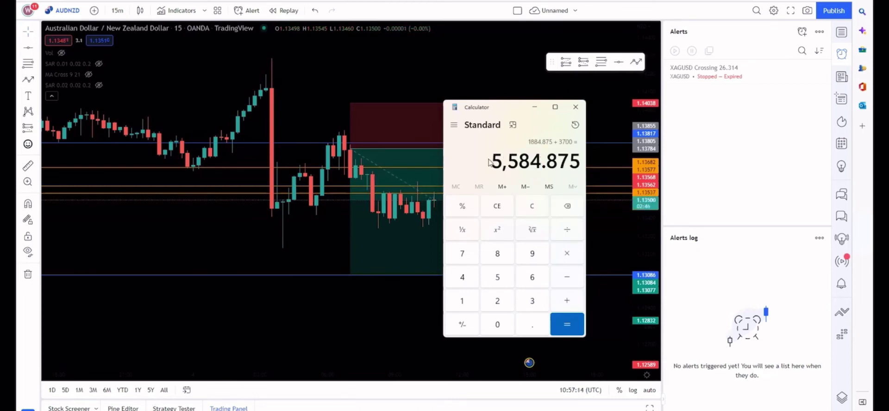
left_click(567, 255)
type("0.1")
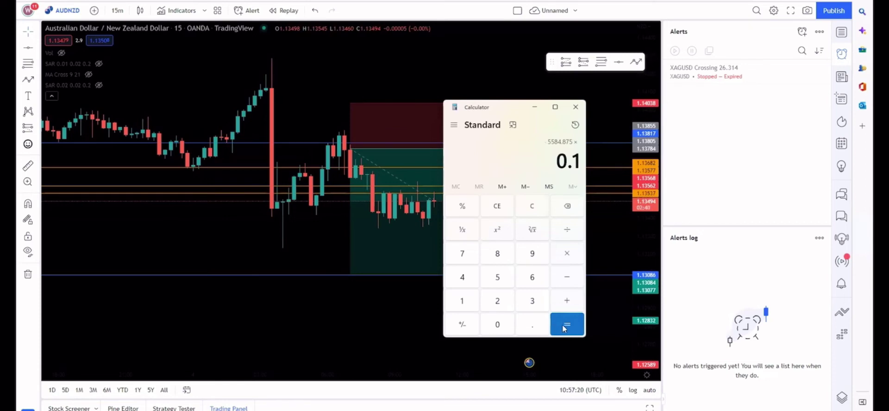
Compute 10% of 5,584.875, multiply by 5, and add 5500 for 8,292.4375
left_click(565, 329)
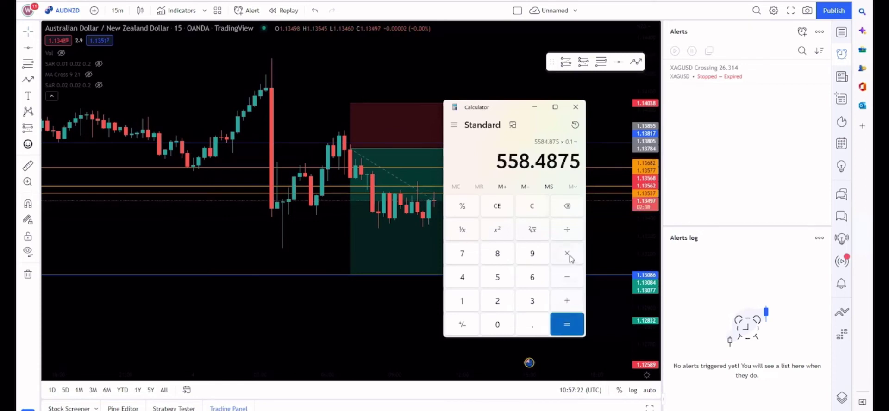
left_click(570, 258)
left_click(503, 278)
left_click(566, 325)
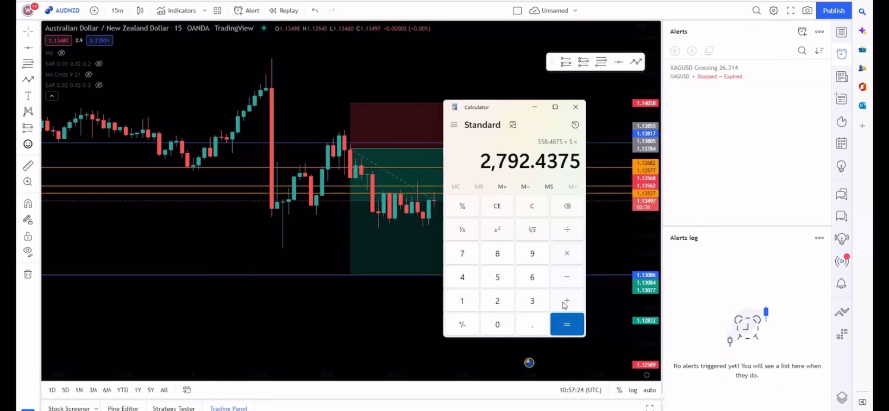
left_click(566, 302)
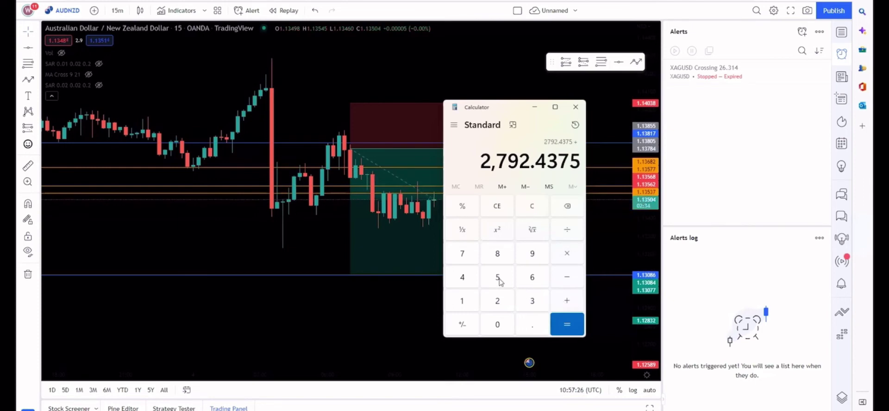
left_click(499, 279)
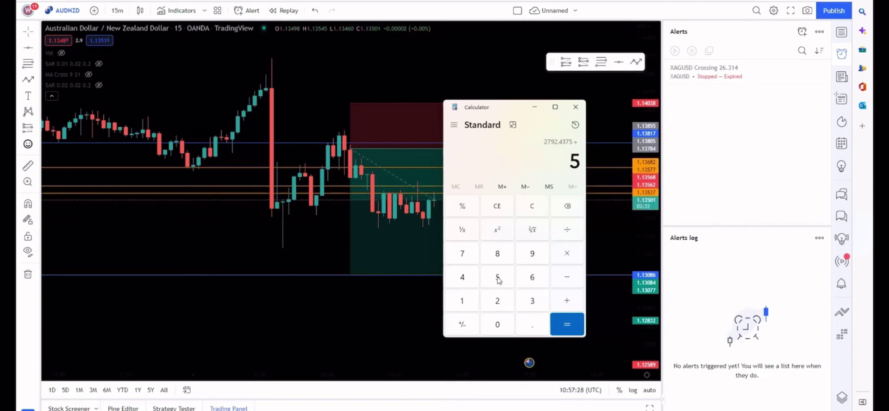
left_click(498, 278)
left_click(497, 326)
left_click(498, 327)
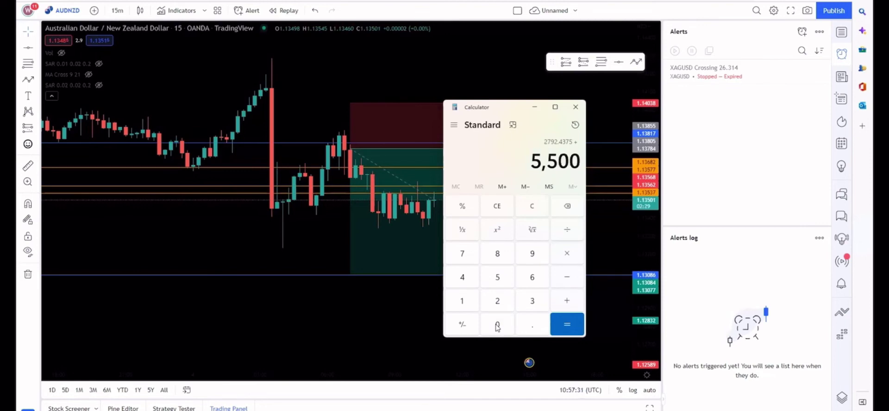
left_click(568, 327)
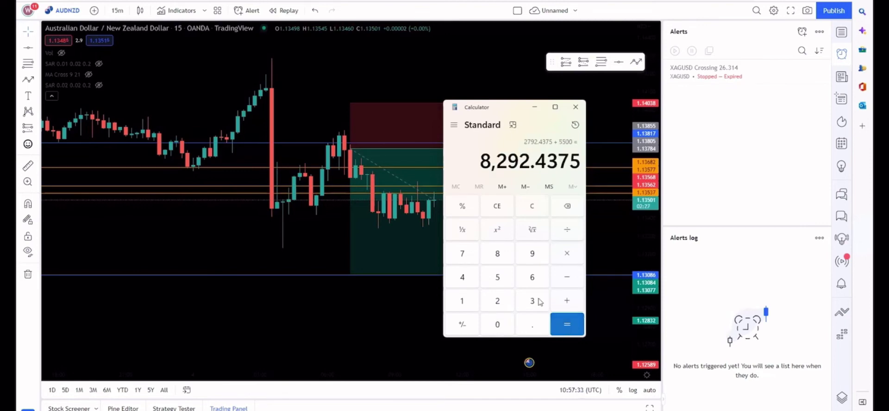
Take 10% of 8,292.4375, multiply by 5, and add 8000 for 12,146.21875
left_click(561, 259)
left_click(532, 326)
left_click(469, 306)
left_click(509, 327)
left_click(568, 325)
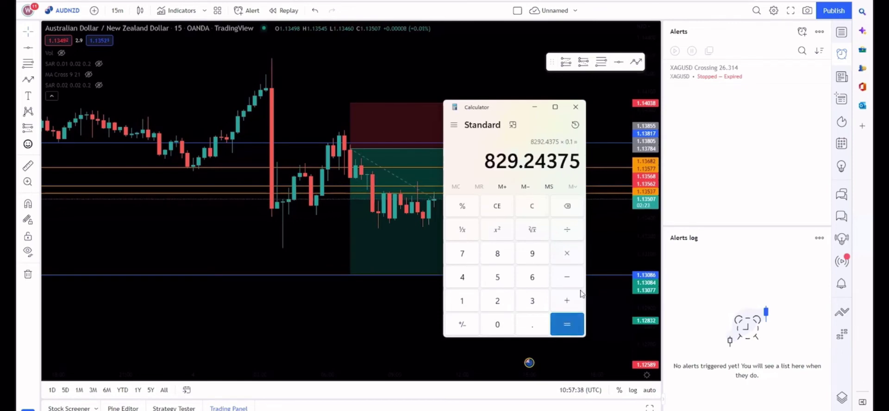
left_click(567, 254)
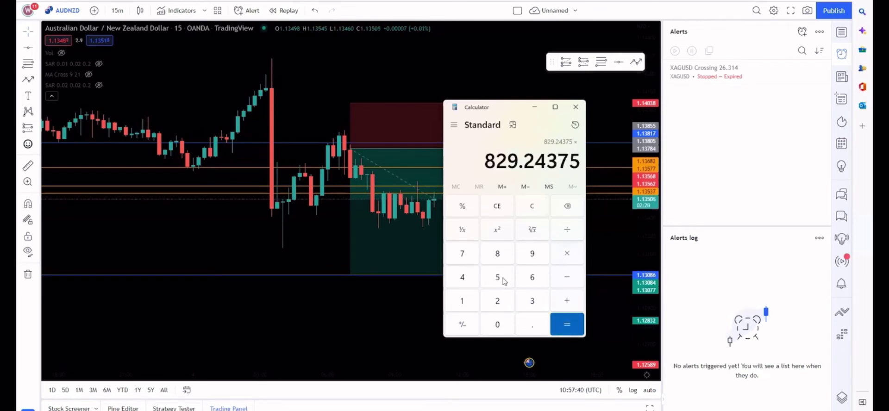
left_click(497, 278)
left_click(569, 330)
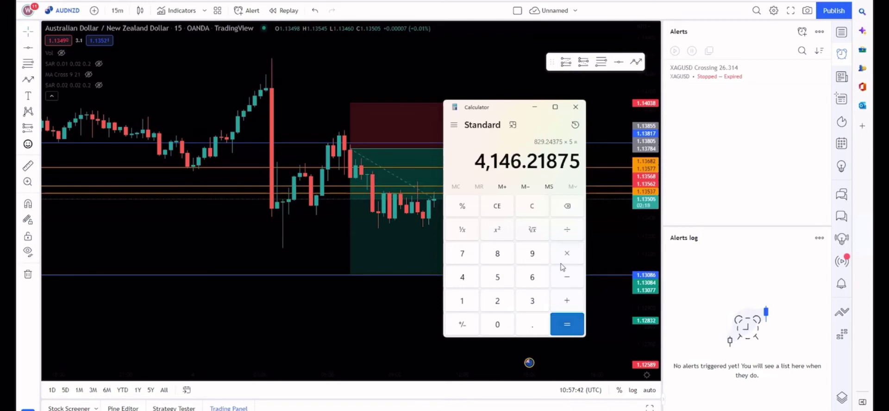
left_click(567, 301)
left_click(499, 255)
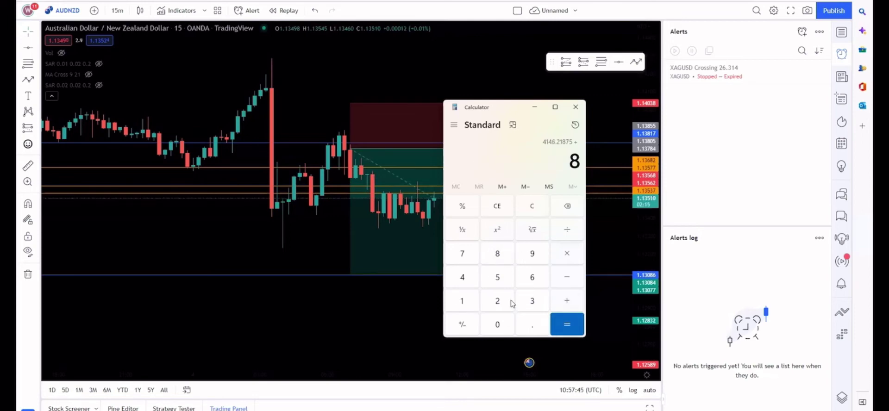
triple_click(497, 324)
left_click(566, 323)
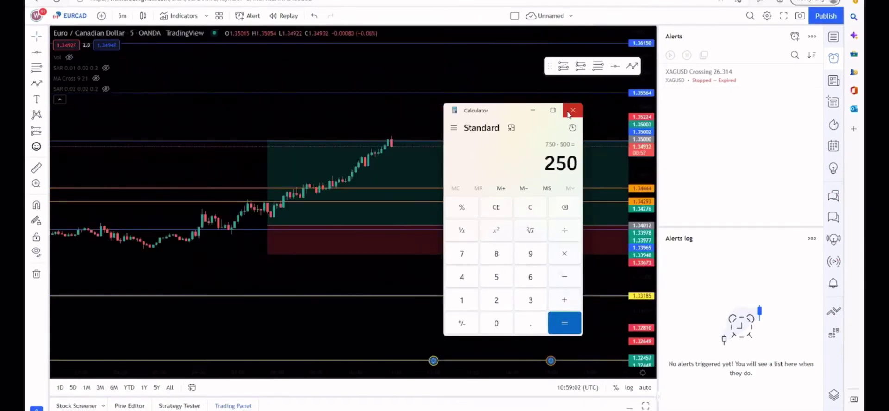
Close the calculator and dismiss the signals chat window
left_click(569, 115)
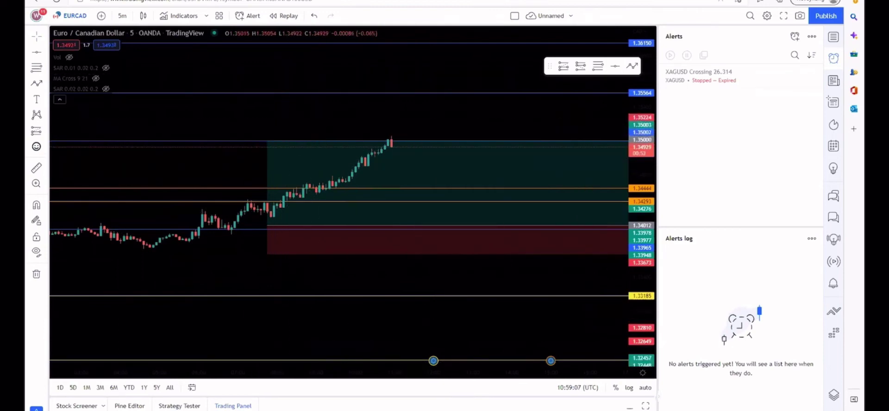
key("alt+Tab")
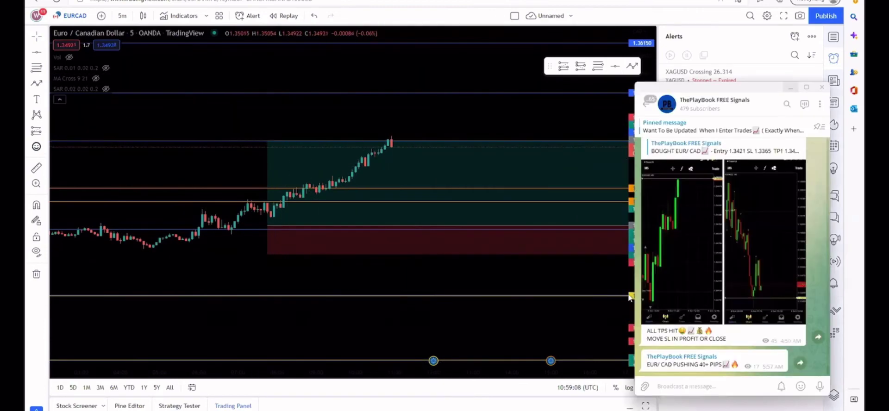
left_click(791, 88)
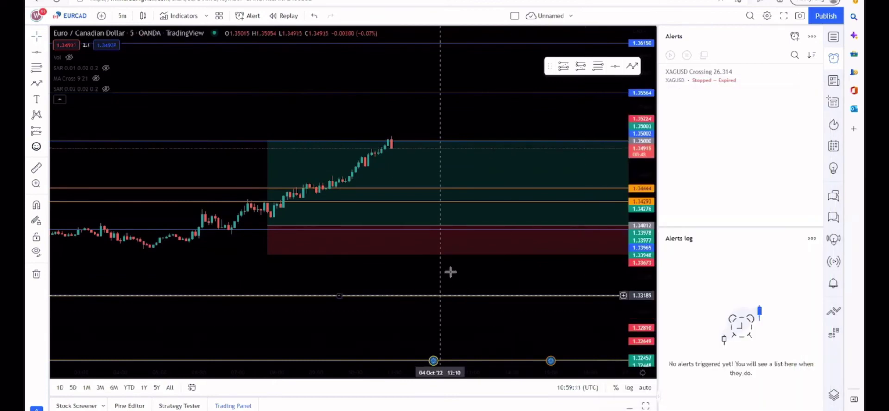
Pan and zoom the EURCAD chart, then switch to the next chart tab
left_click_drag(458, 272, 484, 276)
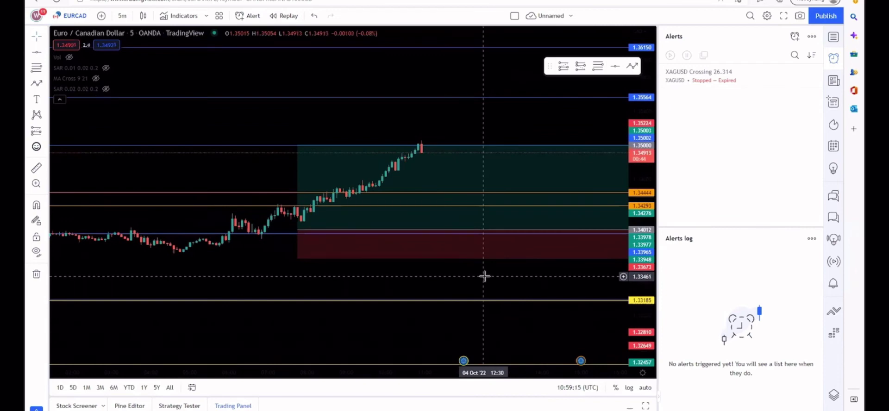
scroll(443, 180, "down", 3)
left_click_drag(637, 189, 637, 198)
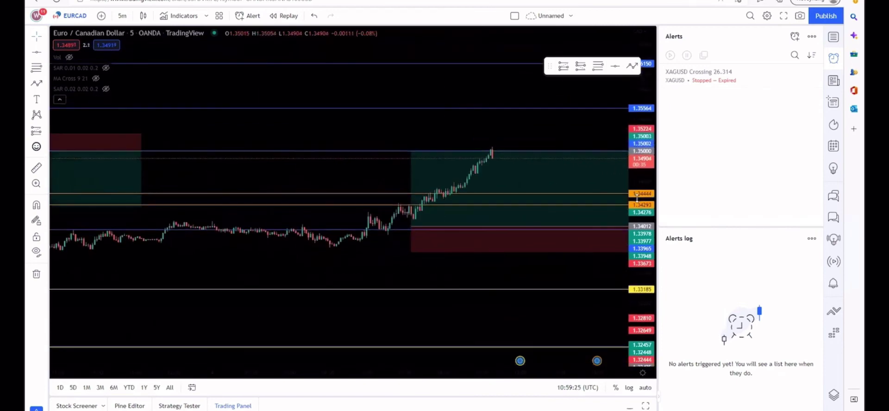
scroll(364, 171, "down", 4)
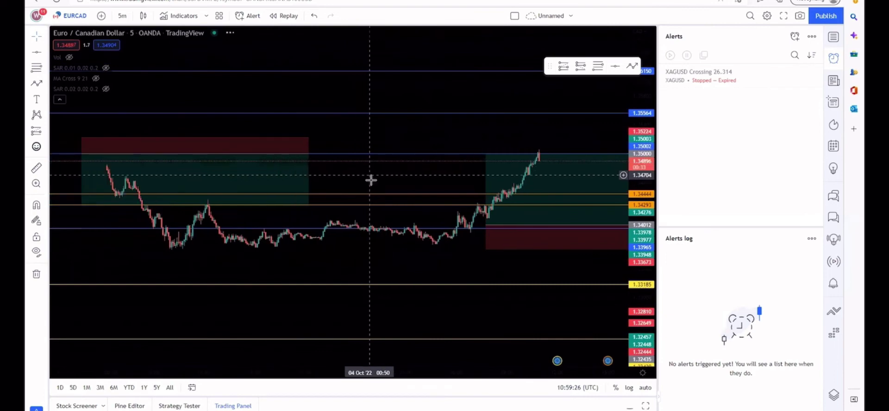
scroll(445, 180, "up", 3)
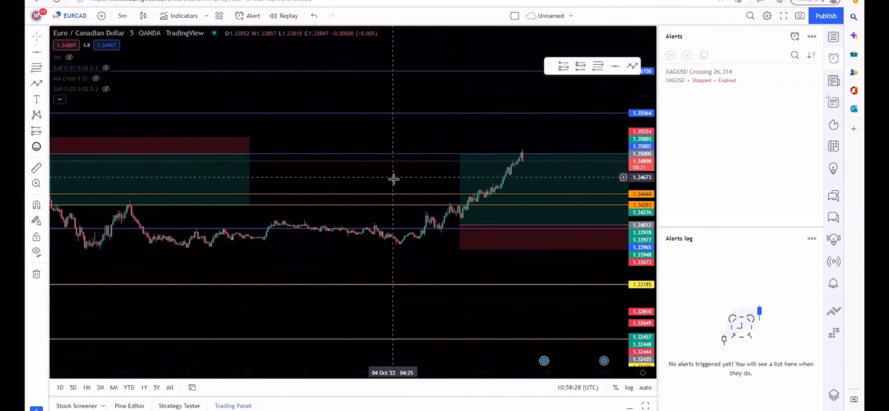
scroll(408, 177, "down", 2)
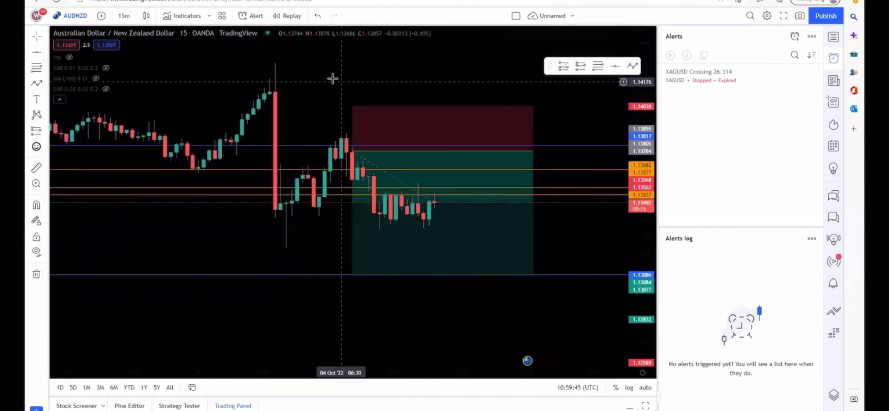
scroll(278, 139, "up", 3)
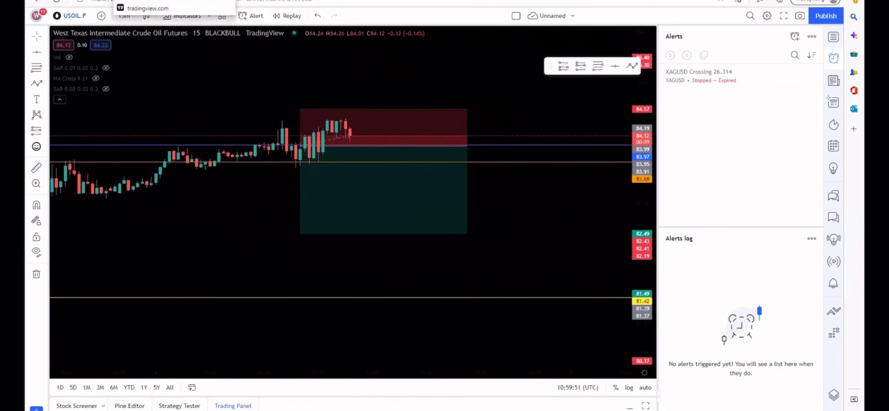
key("ctrl+Tab")
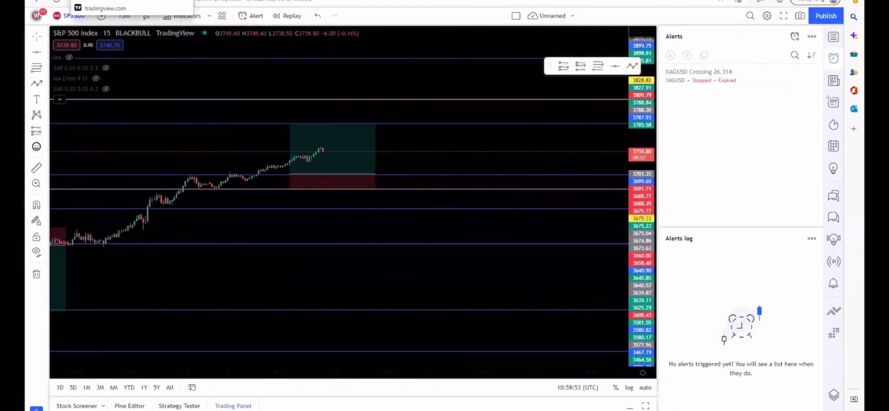
On the next chart, compute week one's gain of 500 (1000×0.1×5) and enter the new balance 1,500
key("ctrl+Tab")
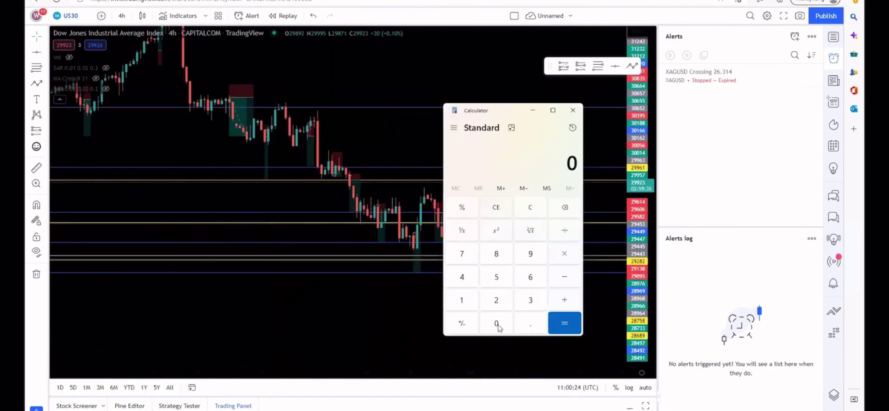
type("100")
type("0")
type("*.")
type("1")
left_click(566, 326)
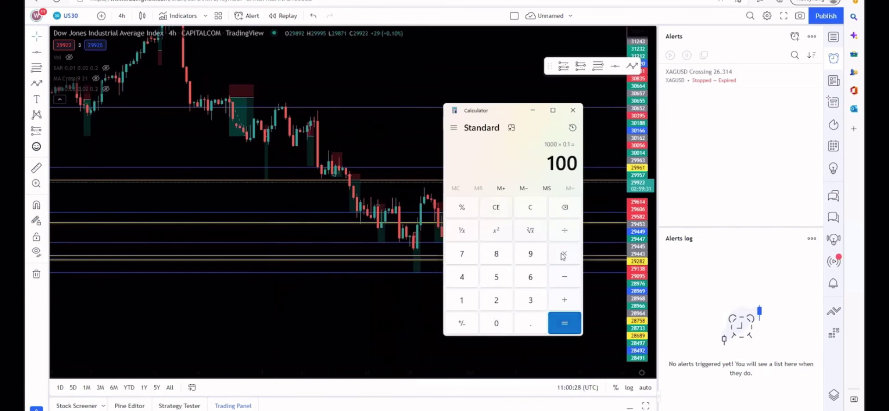
type("*5")
key("Return")
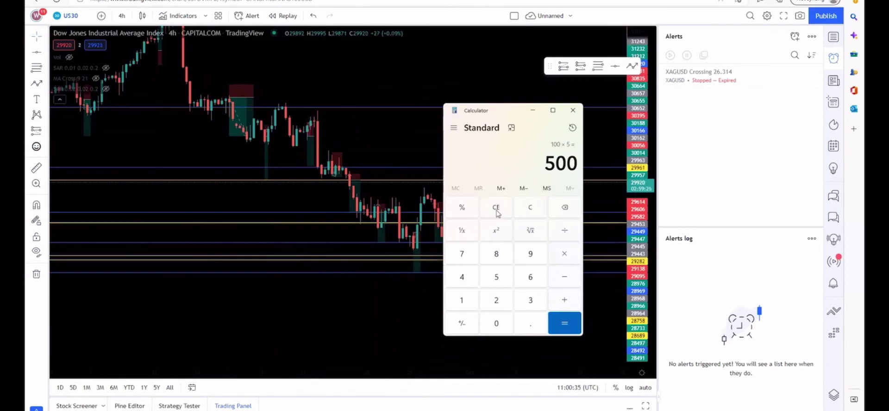
left_click(496, 209)
left_click(461, 301)
left_click(496, 277)
left_click(496, 323)
left_click(496, 323)
Compute week two: 1500×0.1×5 gives 750, plus 1,500 totals 2,250
left_click(564, 254)
left_click(530, 324)
left_click(462, 300)
left_click(558, 324)
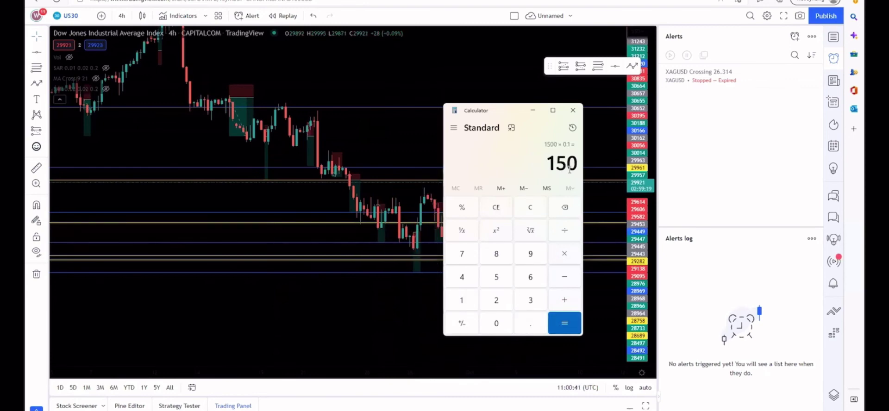
left_click(565, 253)
left_click(497, 277)
left_click(562, 324)
left_click(564, 301)
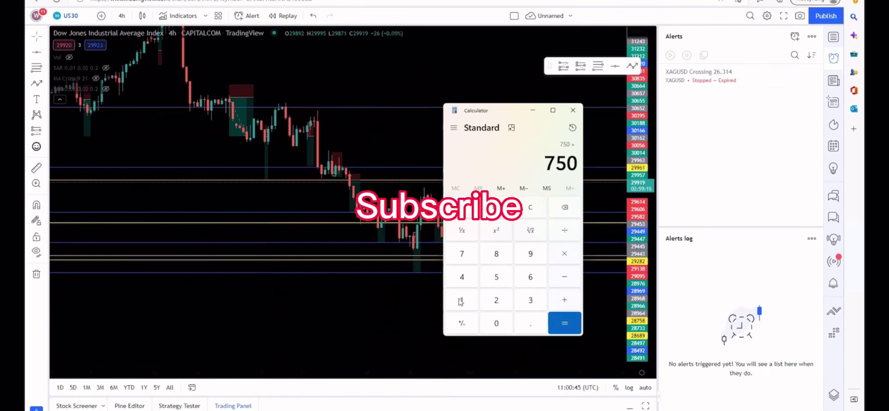
left_click(461, 300)
left_click(496, 277)
left_click(497, 323)
left_click(496, 324)
left_click(565, 323)
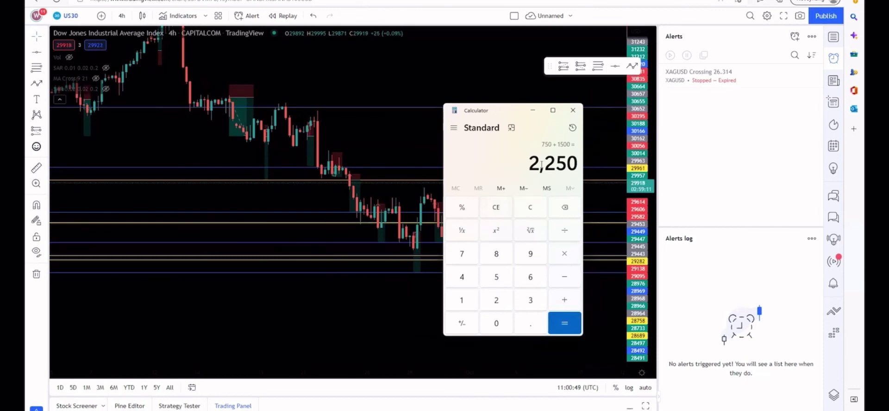
Compute week three: 2250×0.1×5 gives 1,125, plus 2,250 totals 3,375
left_click(561, 257)
left_click(531, 319)
left_click(471, 303)
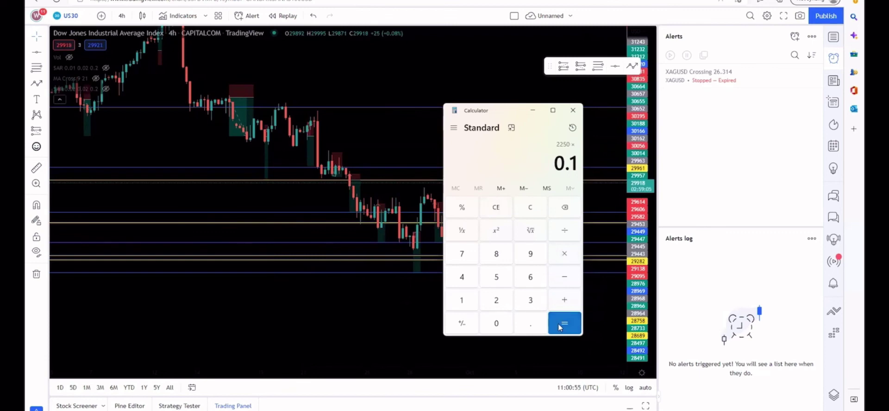
left_click(559, 324)
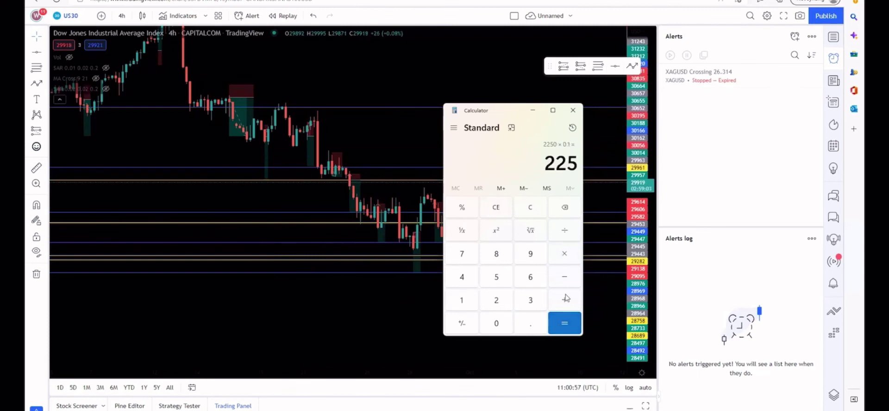
left_click(563, 255)
type("5")
left_click(563, 319)
left_click(565, 300)
type("2250")
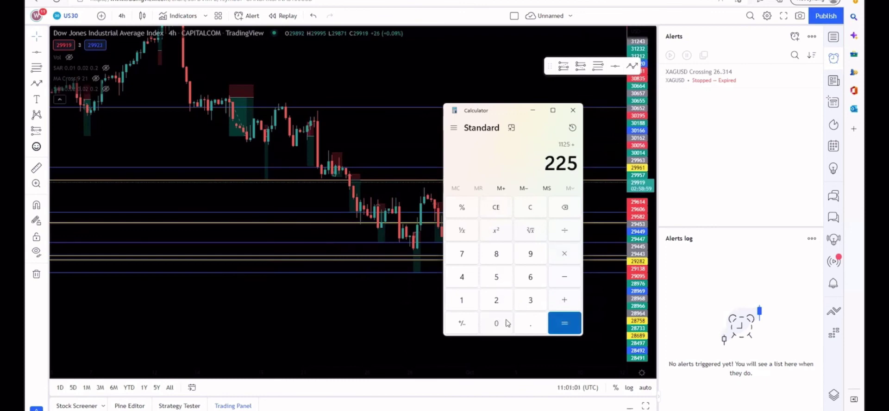
key("Return")
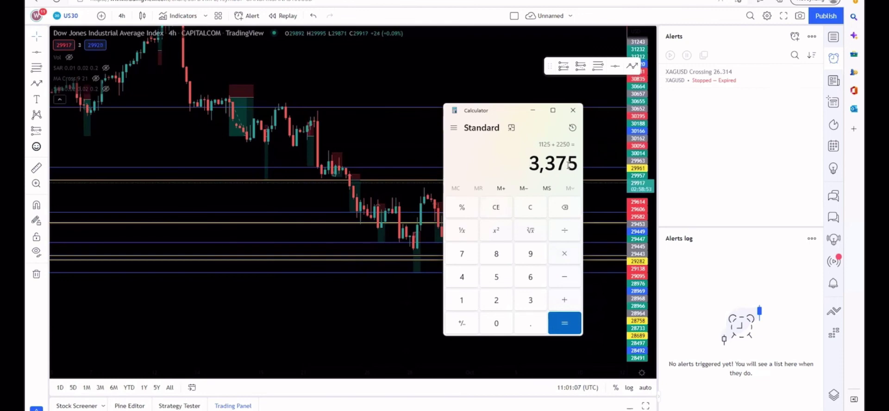
Compute week four: 3375×0.1×5 gives 1,687.5, plus 3,375 totals 5,062.5
left_click(565, 254)
left_click(532, 323)
type("1")
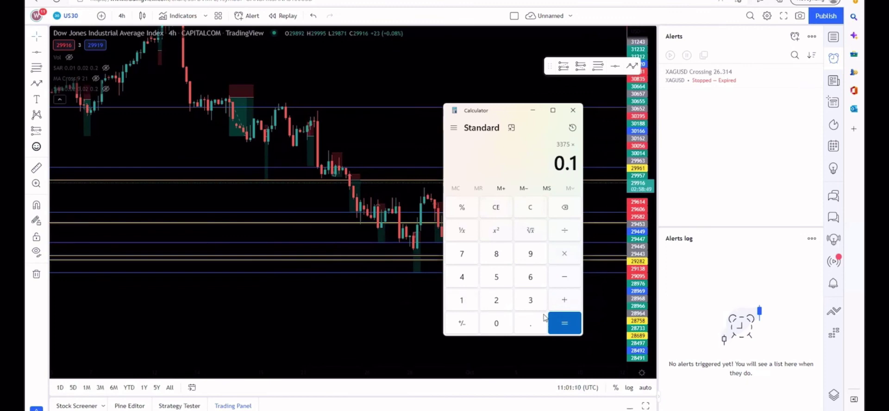
left_click(554, 321)
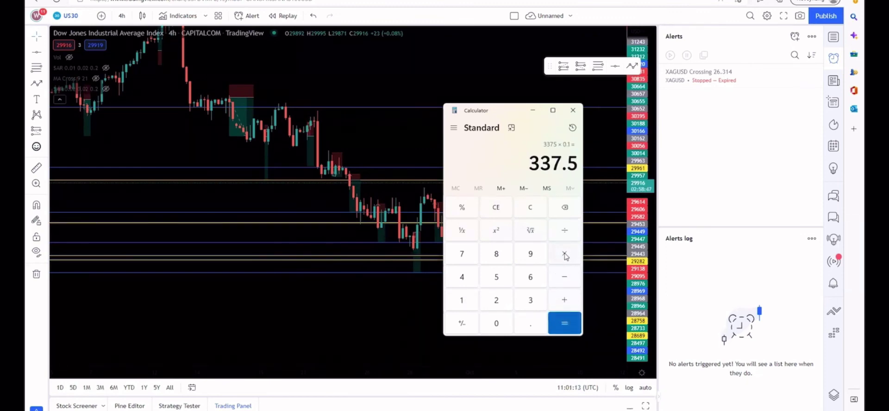
left_click(565, 256)
left_click(504, 277)
left_click(565, 323)
left_click(564, 300)
double_click(531, 302)
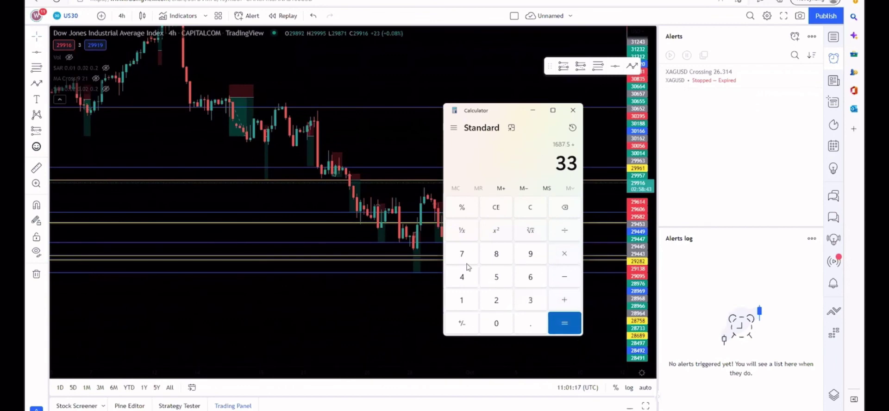
left_click(462, 254)
left_click(497, 277)
left_click(565, 326)
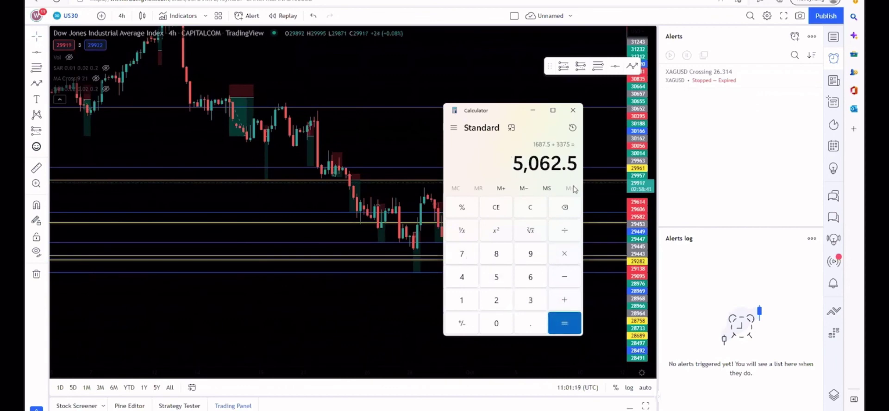
Select the 5,062.5 result, then close Calculator to reveal the Dow Jones chart
left_click_drag(513, 162, 542, 163)
left_click(497, 165)
left_click(572, 111)
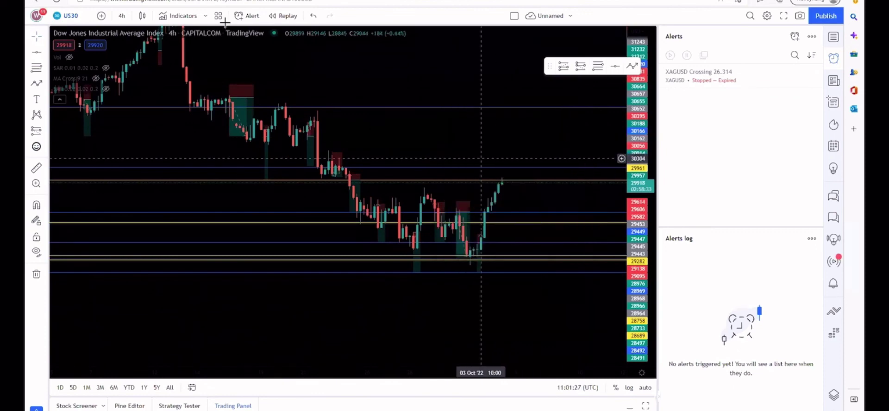